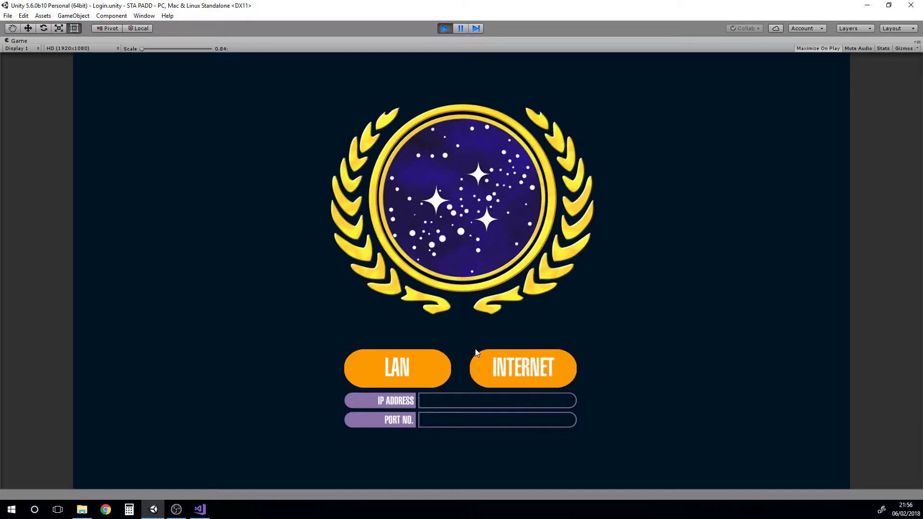
{"action": "left_click", "coordinate": [398, 367]}
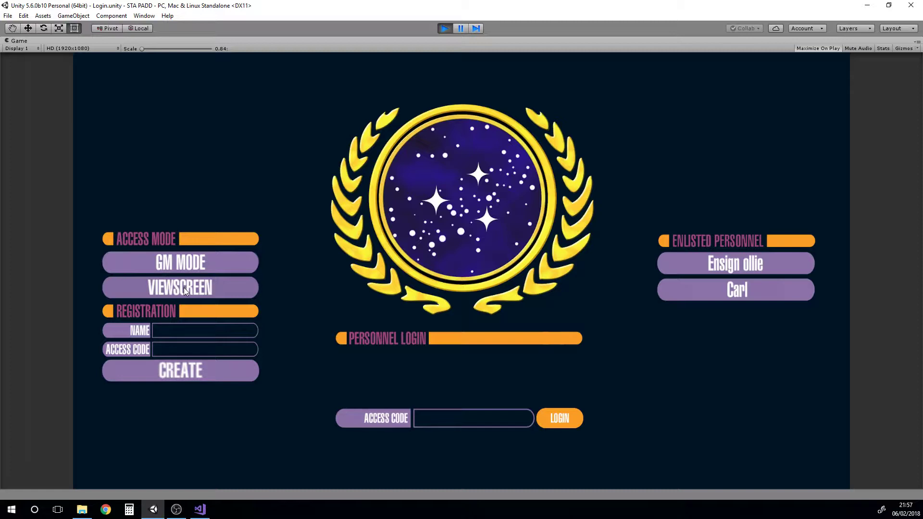
Register a new crew member, then view the first enlisted member's profile (U.S.S Enterprise, Trill)
{"action": "left_click", "coordinate": [182, 329]}
{"action": "left_click", "coordinate": [184, 371]}
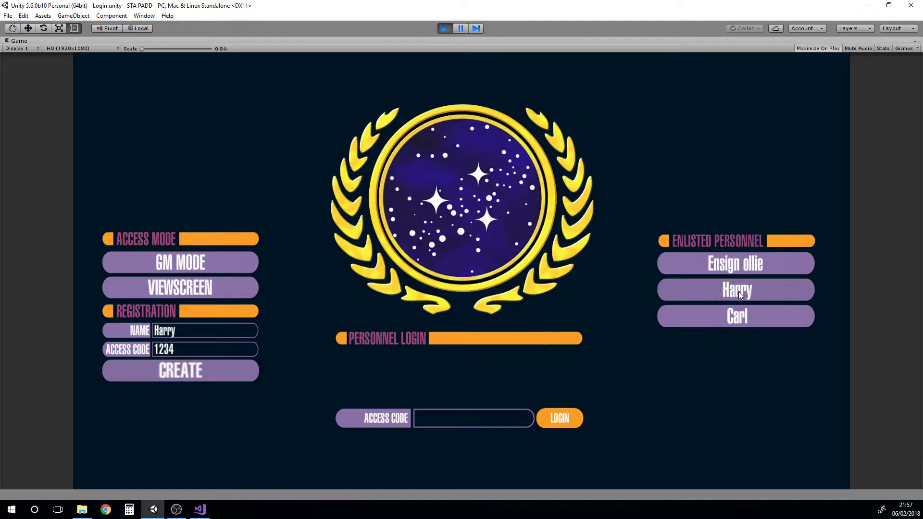
{"action": "left_click", "coordinate": [740, 268]}
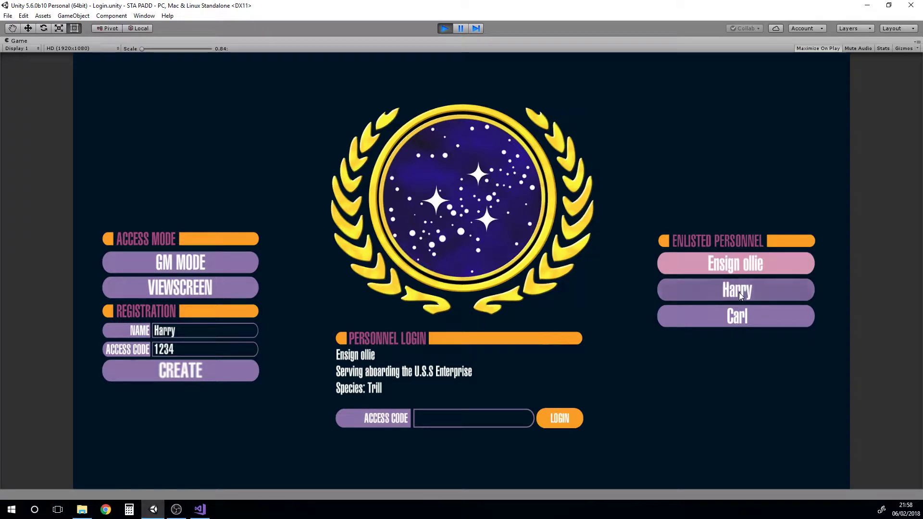
Select the newly registered crew member from the personnel list and enter their access code
{"action": "left_click", "coordinate": [733, 270]}
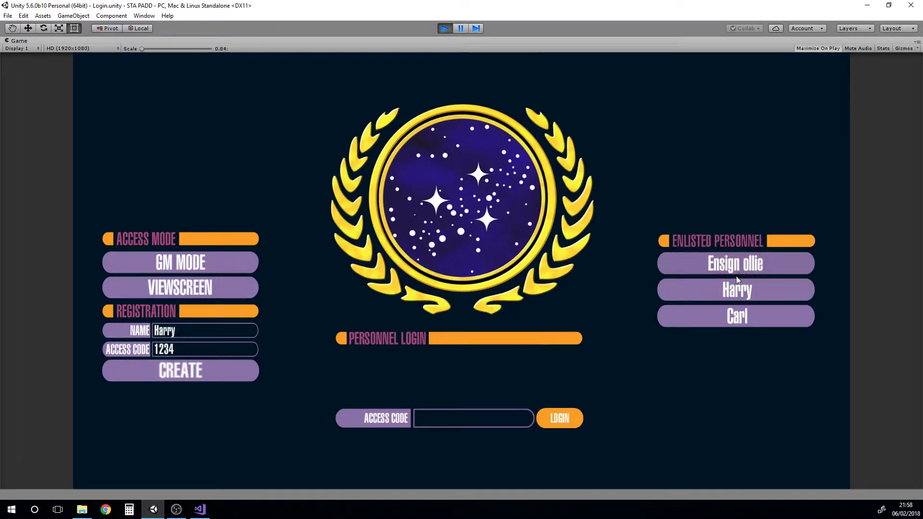
{"action": "left_click", "coordinate": [738, 288]}
{"action": "left_click", "coordinate": [741, 318]}
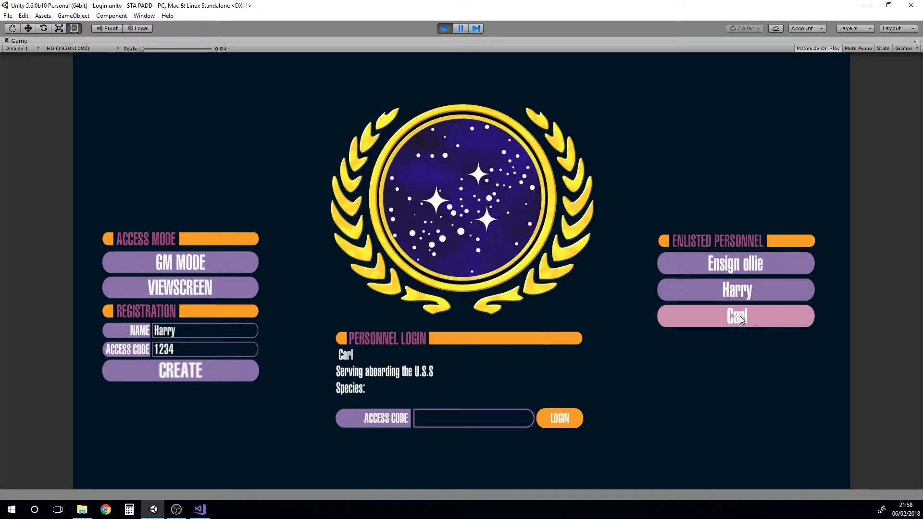
{"action": "left_click", "coordinate": [741, 290]}
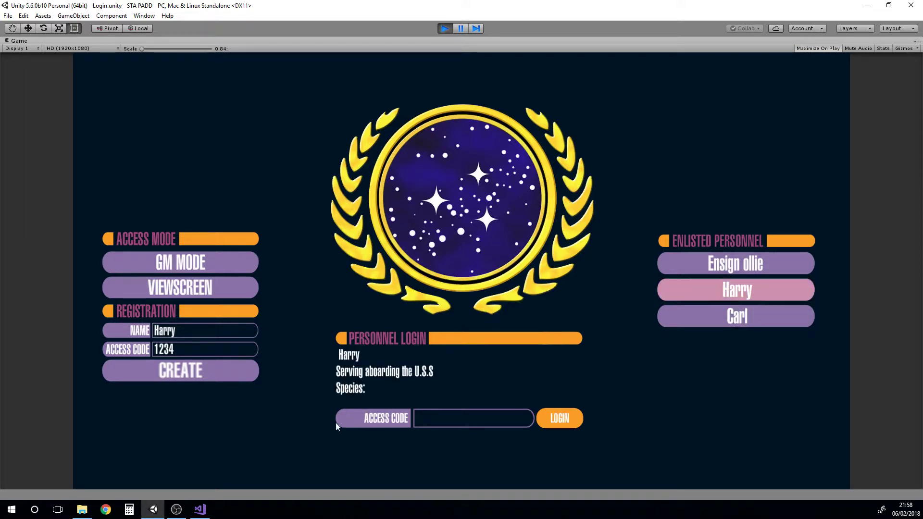
{"action": "left_click", "coordinate": [451, 420]}
{"action": "type", "text": "1234"}
Log in, browse the stat pages, and fill in species Trill and rank Ensign on the Personnel File
{"action": "left_click", "coordinate": [562, 421]}
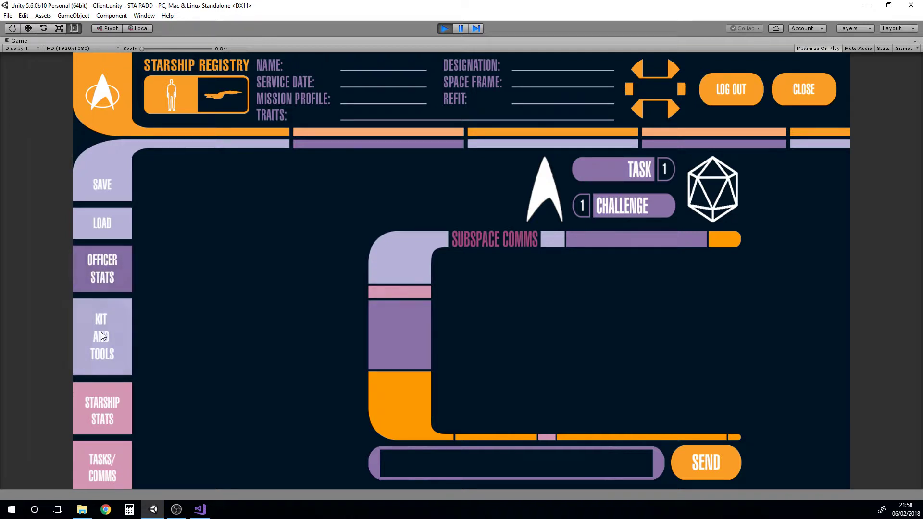
{"action": "left_click", "coordinate": [108, 408]}
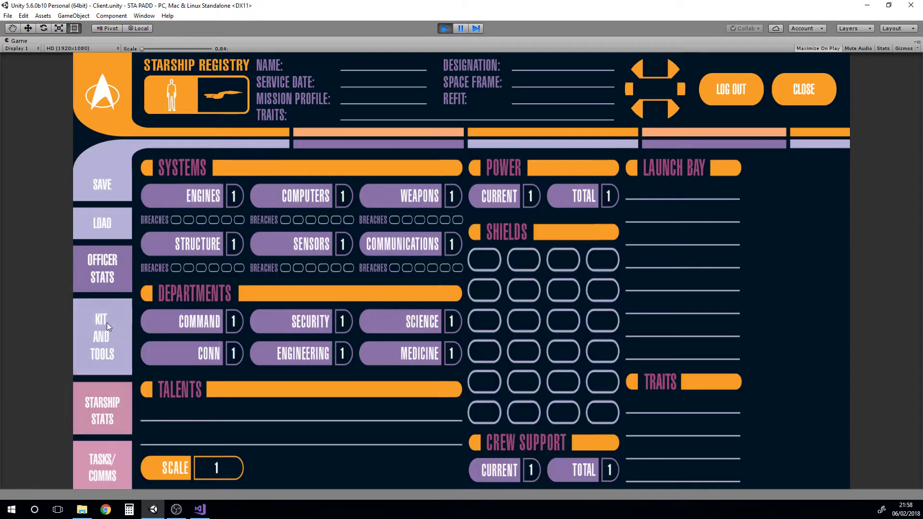
{"action": "left_click", "coordinate": [107, 322]}
{"action": "left_click", "coordinate": [105, 276]}
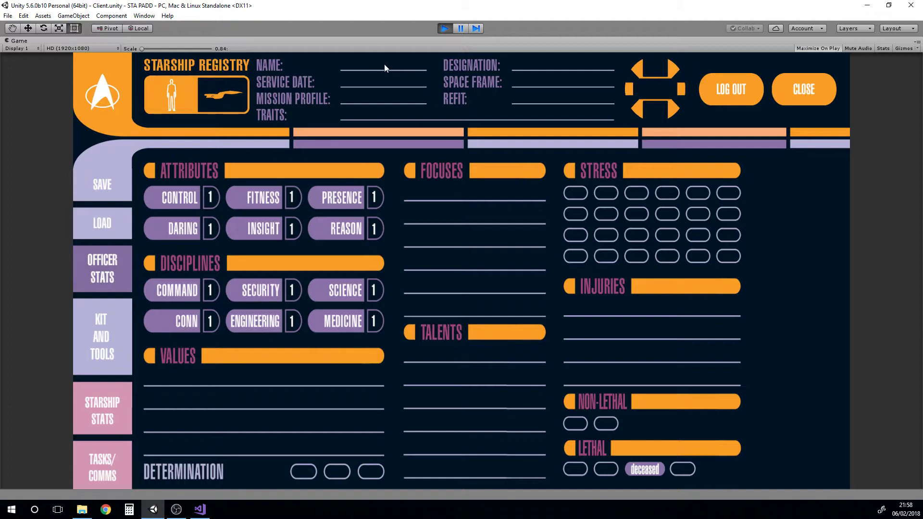
{"action": "left_click", "coordinate": [195, 96]}
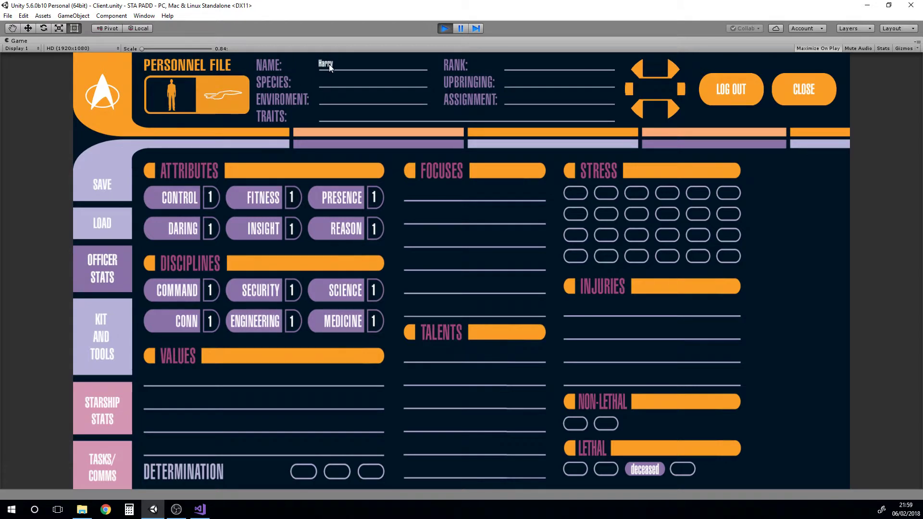
{"action": "left_click", "coordinate": [336, 84]}
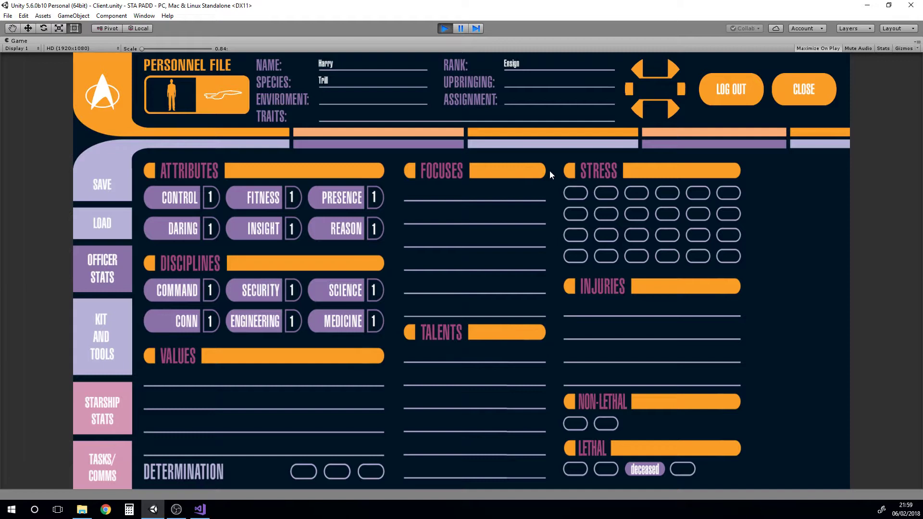
Set the officer's Control to 8, Insight to 3 and Security to 4
{"action": "left_click", "coordinate": [212, 199]}
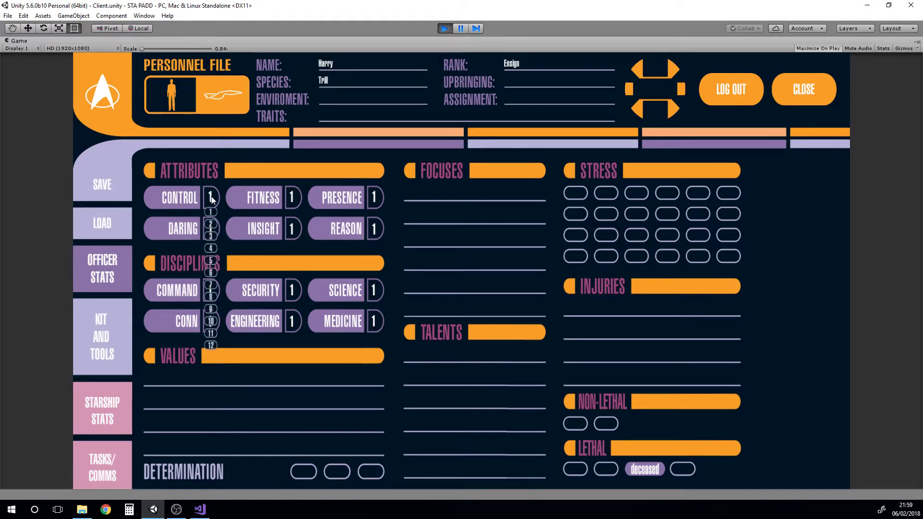
{"action": "left_click", "coordinate": [211, 297]}
{"action": "left_click", "coordinate": [292, 228]}
{"action": "left_click", "coordinate": [293, 266]}
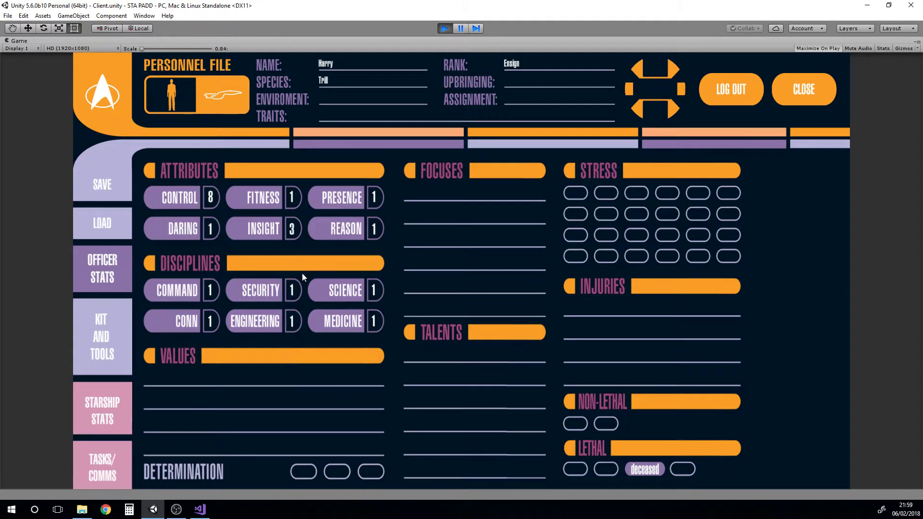
{"action": "left_click", "coordinate": [292, 292]}
Add the talents Collaboration, Constantly Watching and Bold, plus a Geology focus
{"action": "left_click", "coordinate": [448, 370]}
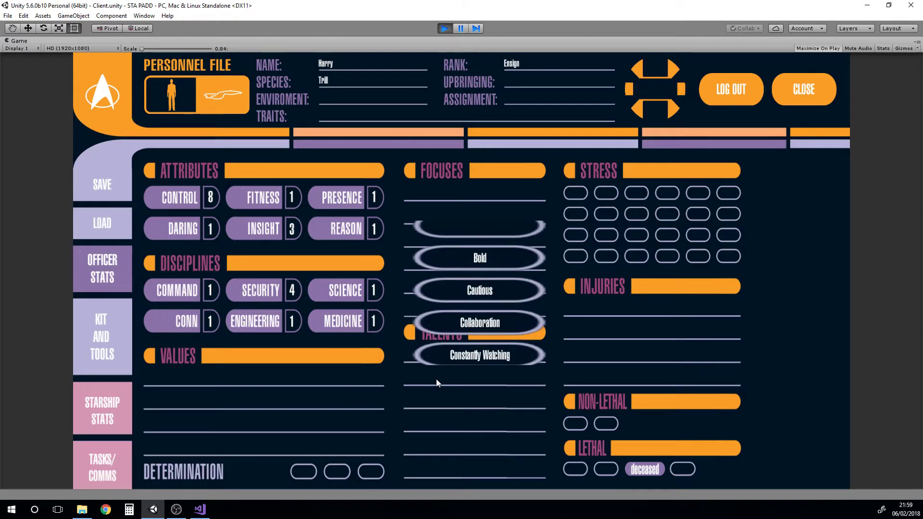
{"action": "scroll", "coordinate": [486, 296], "scroll_direction": "down", "scroll_amount": 2}
{"action": "left_click", "coordinate": [479, 316]}
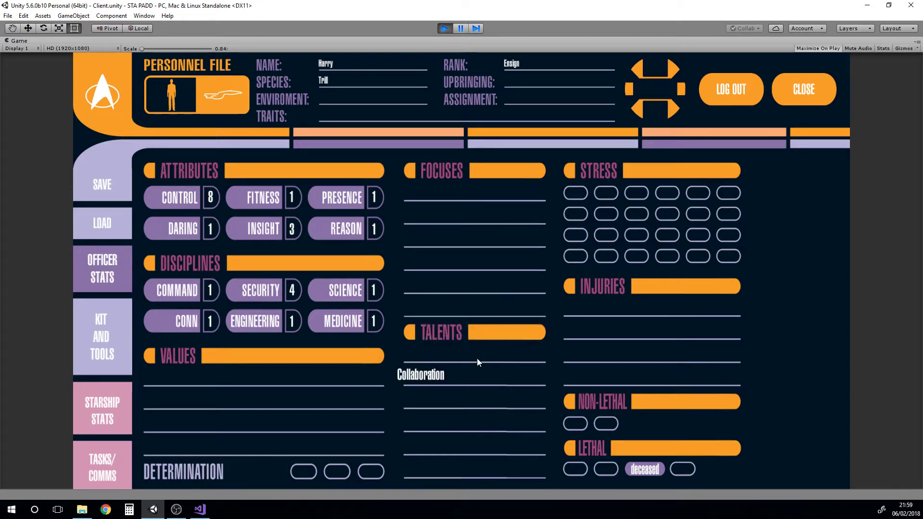
{"action": "left_click", "coordinate": [460, 396]}
{"action": "left_click", "coordinate": [481, 375]}
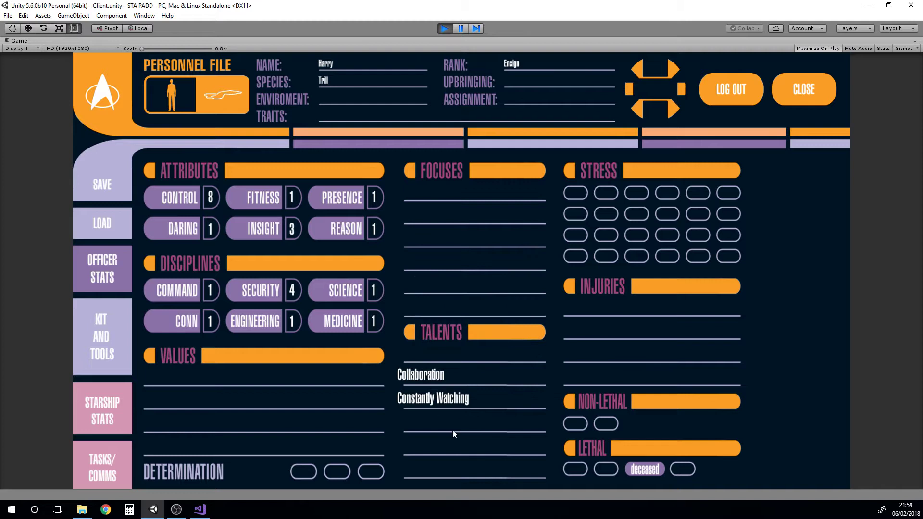
{"action": "left_click", "coordinate": [452, 428]}
{"action": "left_click", "coordinate": [479, 313]}
{"action": "type", "text": "Geology"}
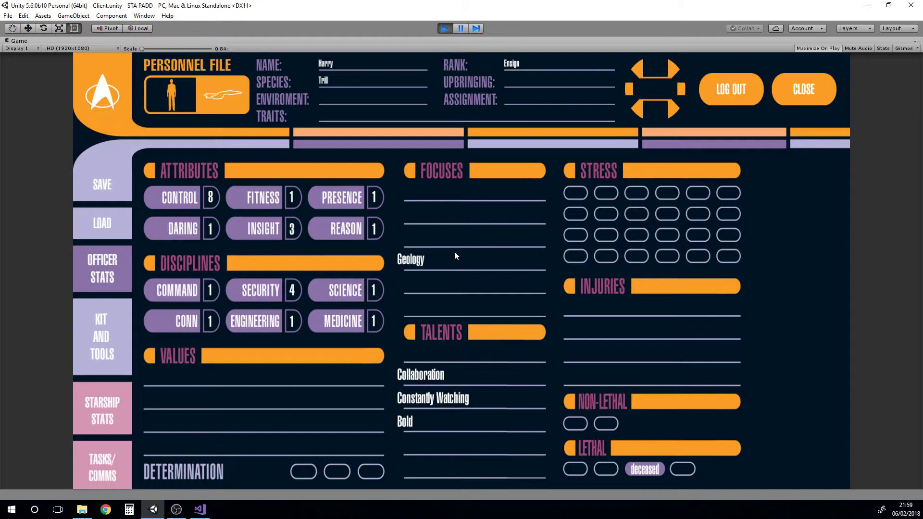
Mark the Stress boxes on the officer sheet, clearing extras so six remain filled
{"action": "left_click", "coordinate": [575, 194]}
{"action": "left_click", "coordinate": [606, 194]}
{"action": "left_click", "coordinate": [636, 193]}
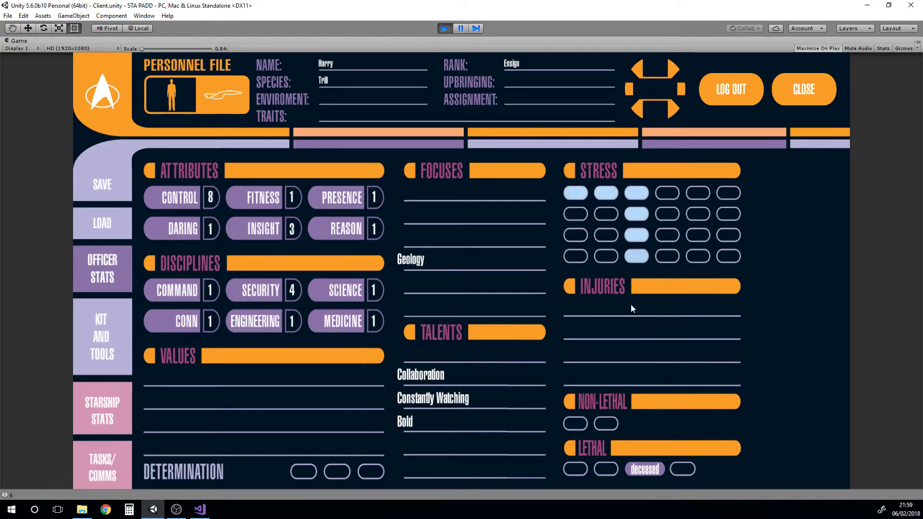
{"action": "left_click", "coordinate": [637, 257]}
{"action": "left_click", "coordinate": [637, 235]}
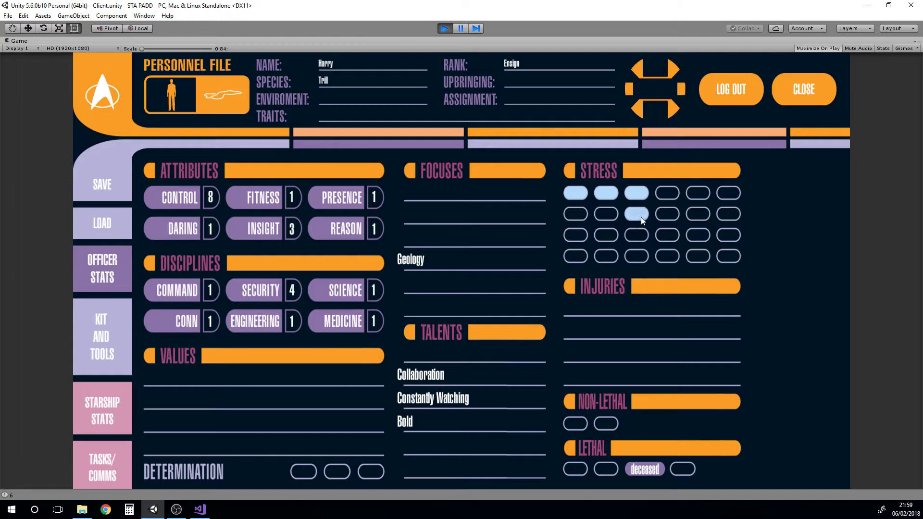
Toggle Non-Lethal, Lethal and Determination boxes, leaving the injury tracks empty
{"action": "left_click", "coordinate": [656, 308]}
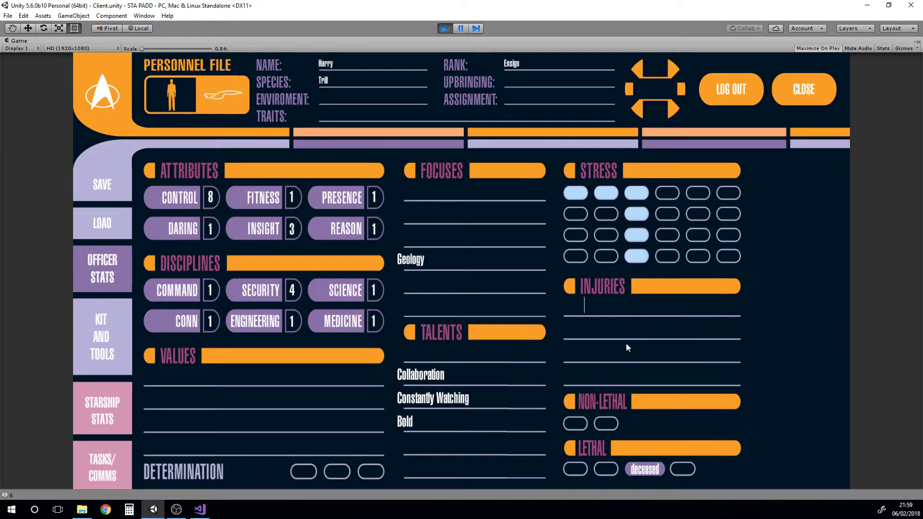
{"action": "left_click", "coordinate": [576, 425]}
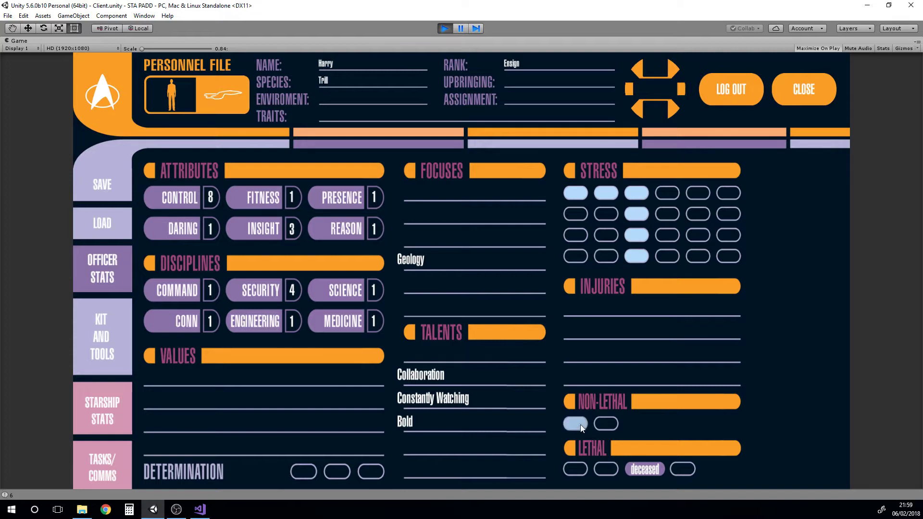
{"action": "left_click", "coordinate": [605, 423]}
{"action": "left_click", "coordinate": [606, 469]}
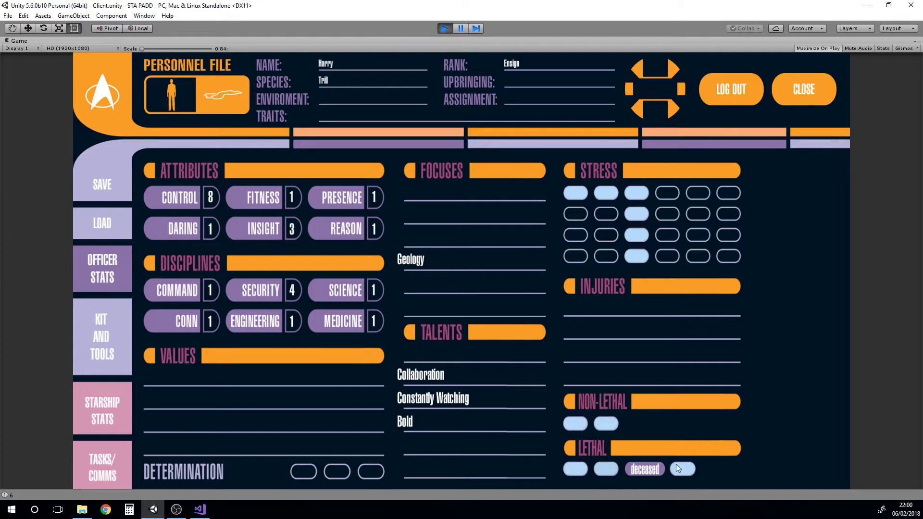
{"action": "left_click", "coordinate": [607, 468]}
{"action": "left_click", "coordinate": [576, 468]}
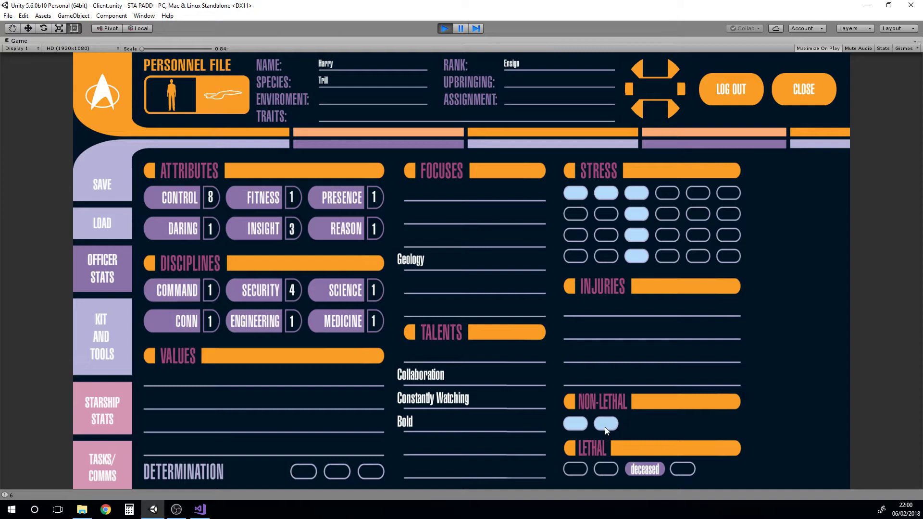
{"action": "left_click", "coordinate": [606, 424]}
{"action": "left_click", "coordinate": [572, 423]}
{"action": "left_click", "coordinate": [311, 471]}
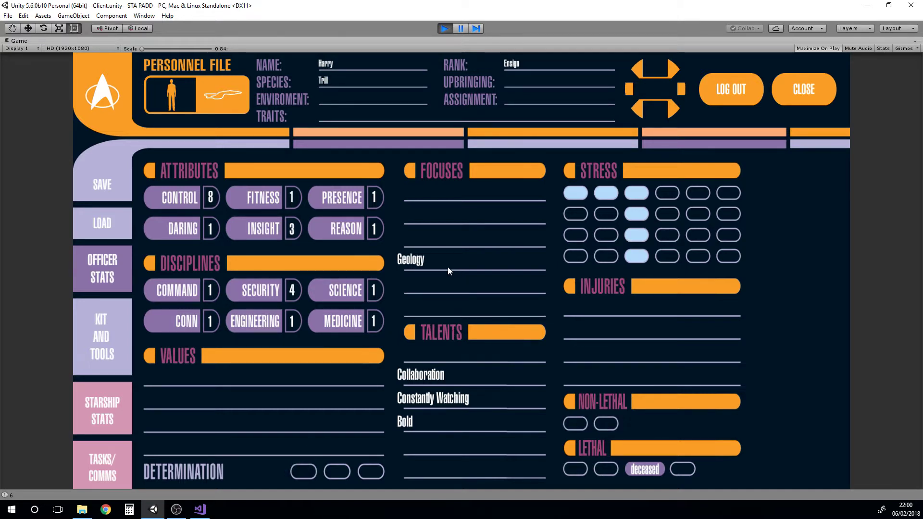
On Kit and Tools, name the first on-self weapon 'fgdg' at rating 1 and add equipment 'fgdfg'
{"action": "left_click", "coordinate": [103, 319]}
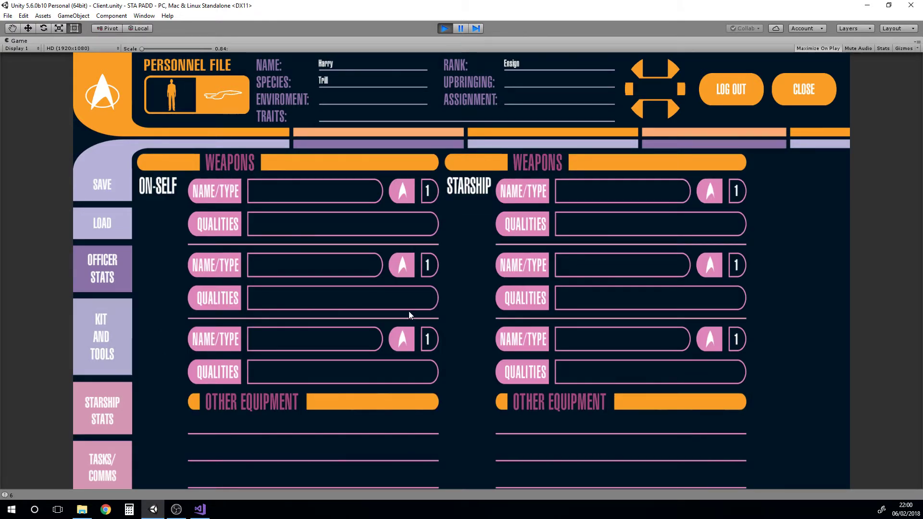
{"action": "left_click", "coordinate": [336, 197]}
{"action": "type", "text": "fgdg"}
{"action": "left_click", "coordinate": [426, 192]}
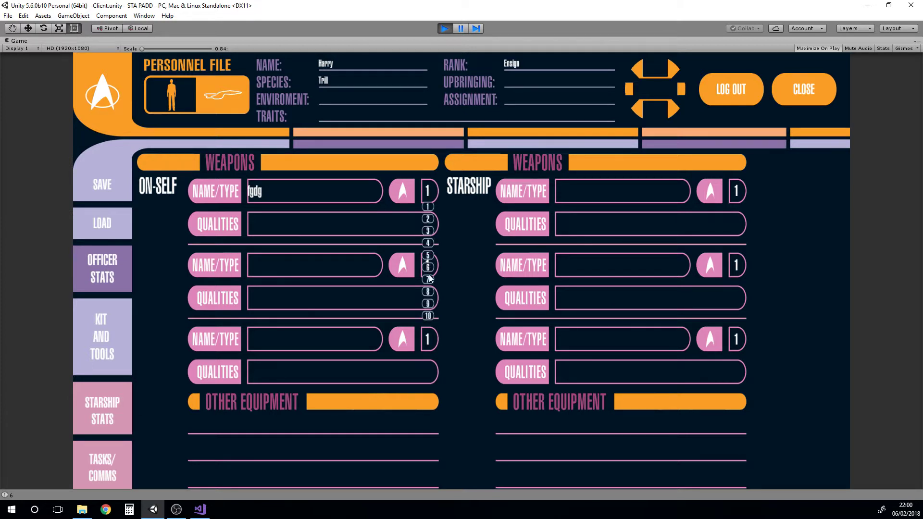
{"action": "left_click", "coordinate": [427, 193]}
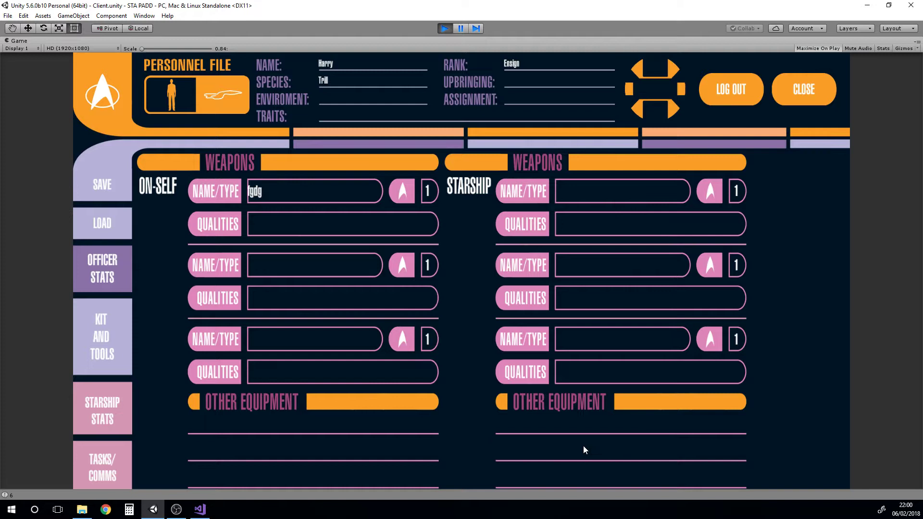
{"action": "type", "text": "fgdfg"}
On the Tasks/Comms page, keep task number 1 and send 'heleloo' to Subspace Comms
{"action": "left_click", "coordinate": [103, 460]}
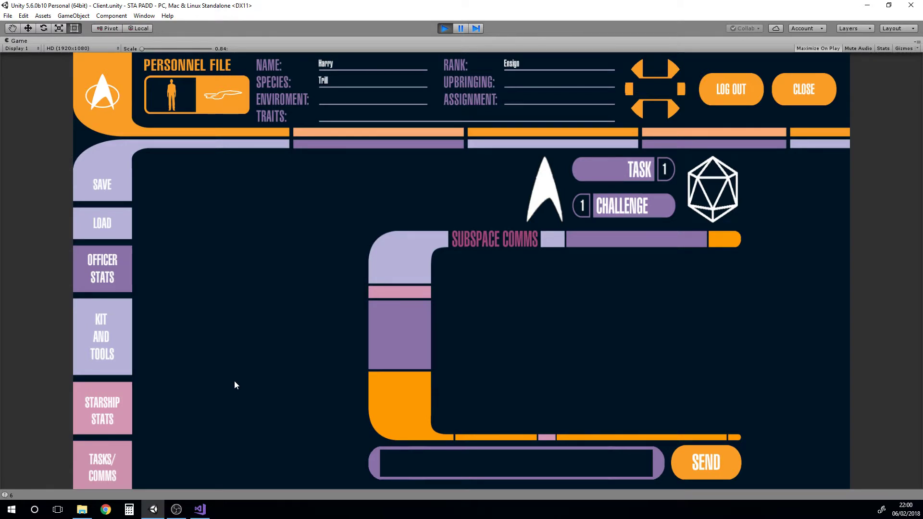
{"action": "left_click", "coordinate": [665, 169]}
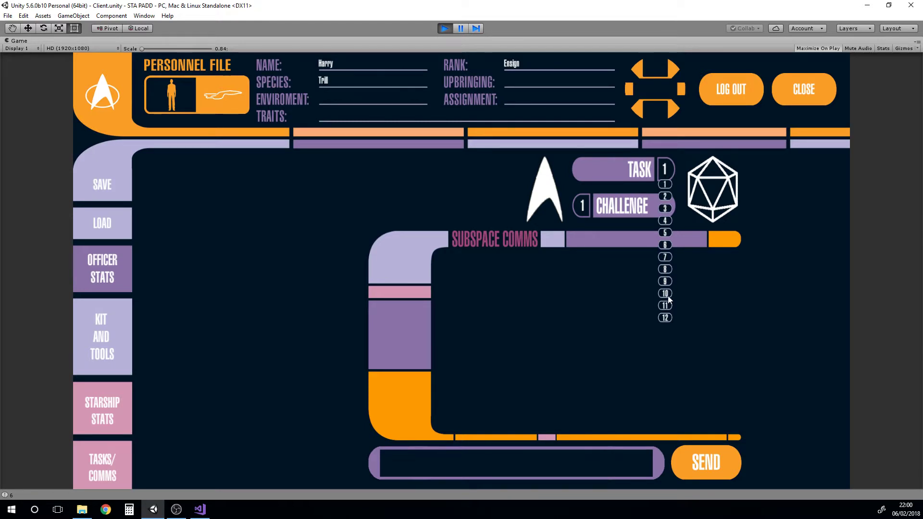
{"action": "left_click", "coordinate": [669, 170]}
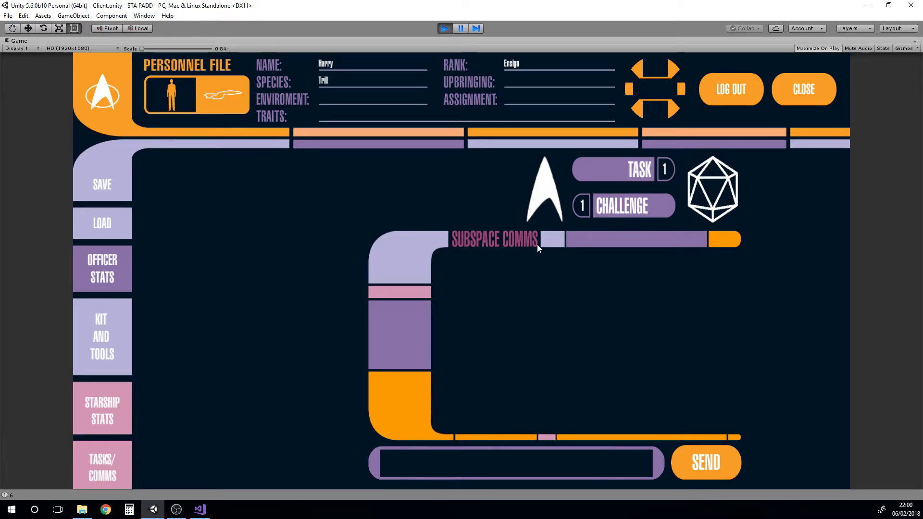
{"action": "left_click", "coordinate": [513, 462]}
{"action": "type", "text": "heleloo"}
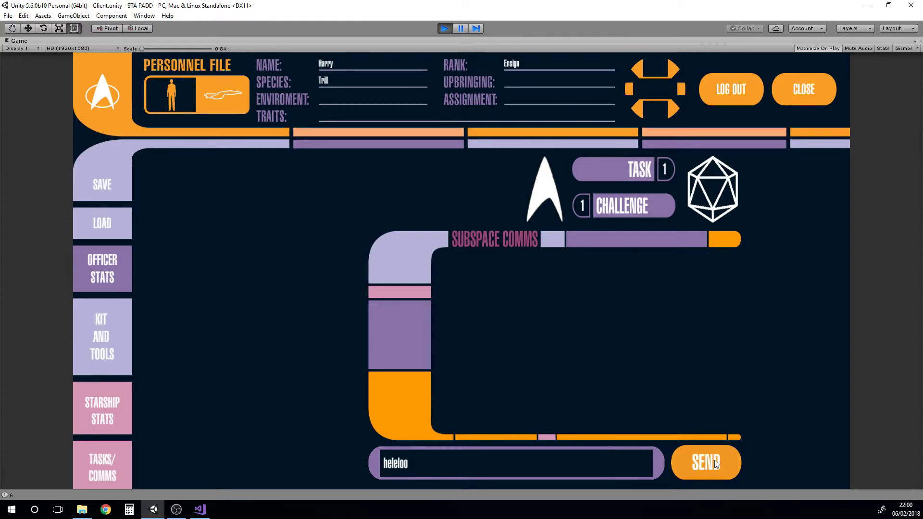
{"action": "left_click", "coordinate": [708, 462]}
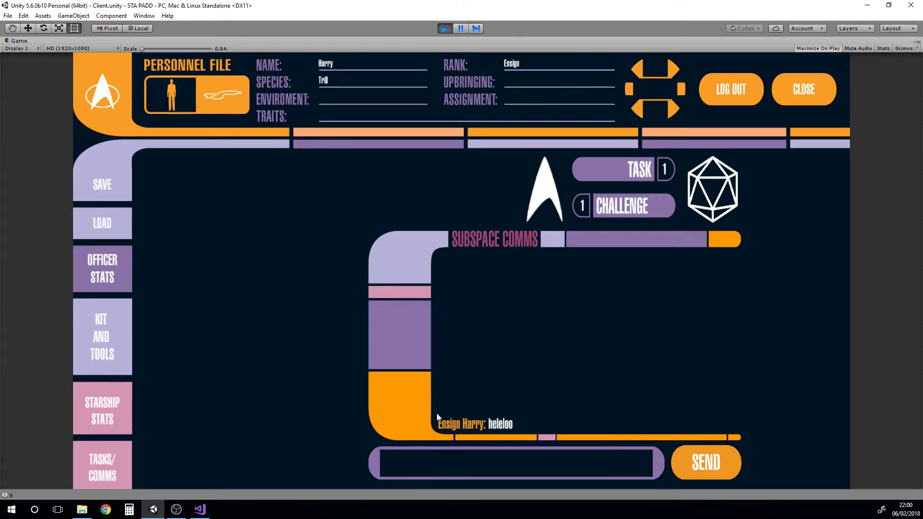
{"action": "left_click", "coordinate": [495, 465]}
Raise the alert to blue and post 'hello' to Subspace Comms
{"action": "left_click", "coordinate": [655, 90]}
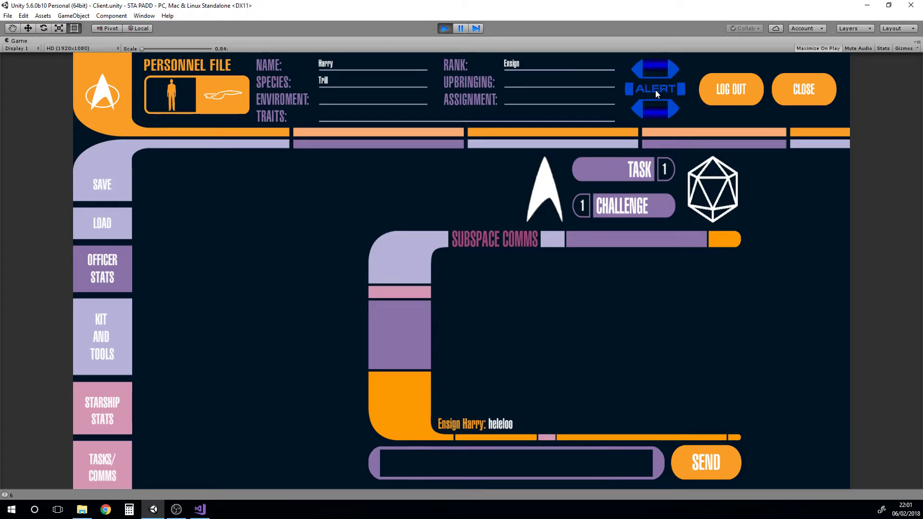
{"action": "left_click", "coordinate": [463, 466]}
{"action": "type", "text": "hello"}
{"action": "left_click", "coordinate": [708, 463]}
Switch the alert to yellow then red, and send another 'hello' message
{"action": "left_click", "coordinate": [658, 88]}
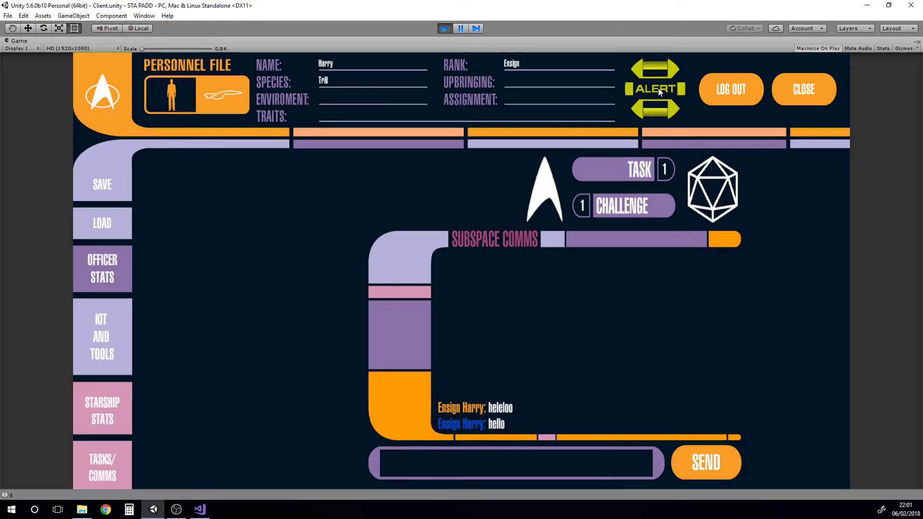
{"action": "left_click", "coordinate": [648, 107]}
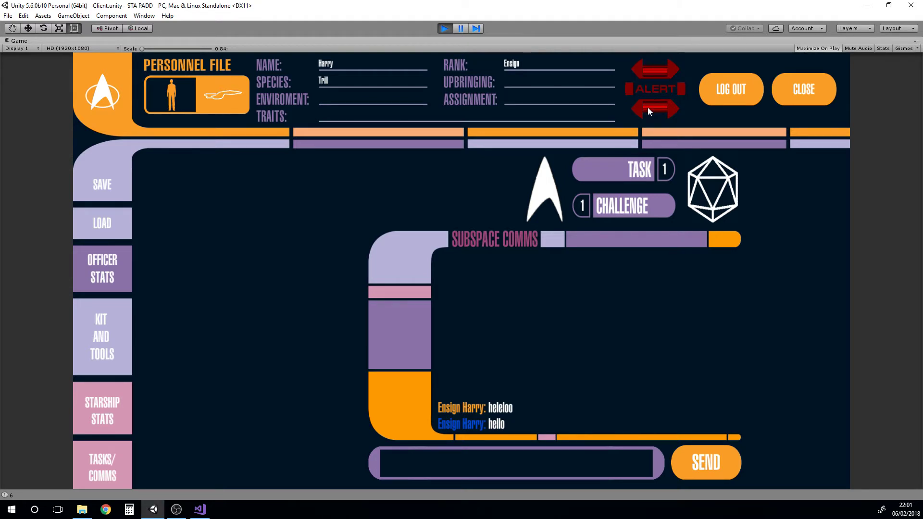
{"action": "left_click", "coordinate": [489, 465]}
{"action": "type", "text": "hello"}
{"action": "key", "text": "Return"}
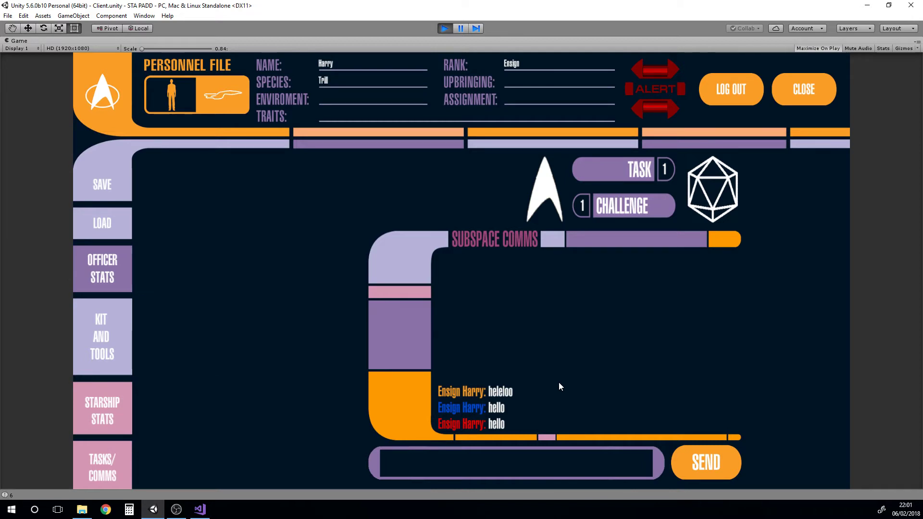
Review Harry's Kit and Tools and Officer Stats pages, then save his character data
{"action": "left_click", "coordinate": [111, 411]}
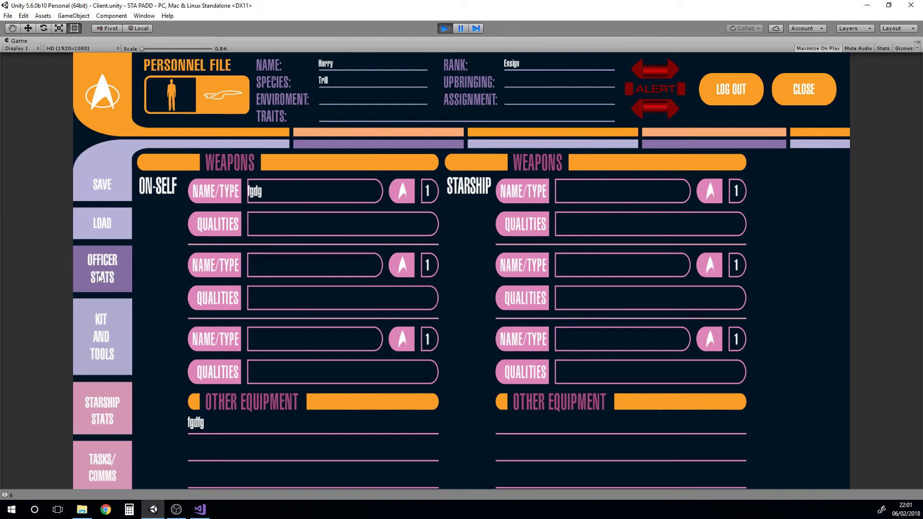
{"action": "left_click", "coordinate": [100, 278]}
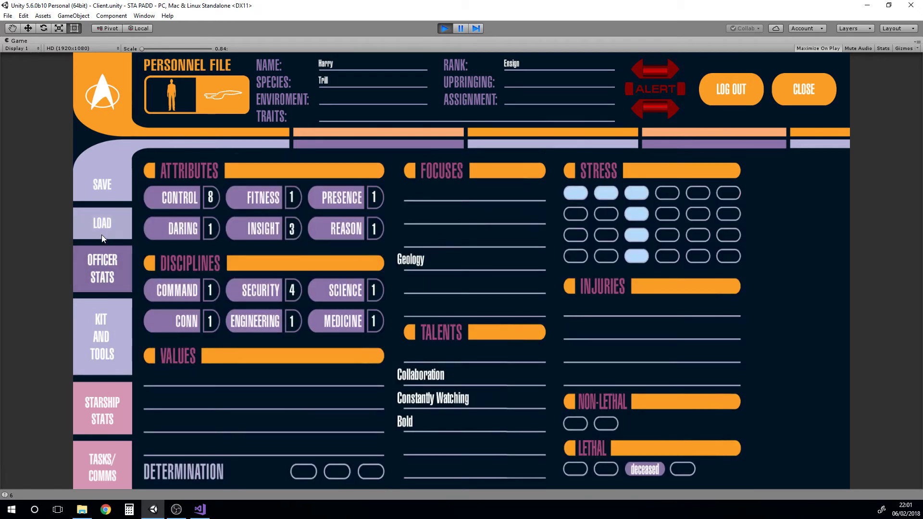
{"action": "left_click", "coordinate": [100, 187]}
Log Harry out, then log back in as Ensign Harry with his access code
{"action": "left_click", "coordinate": [731, 90]}
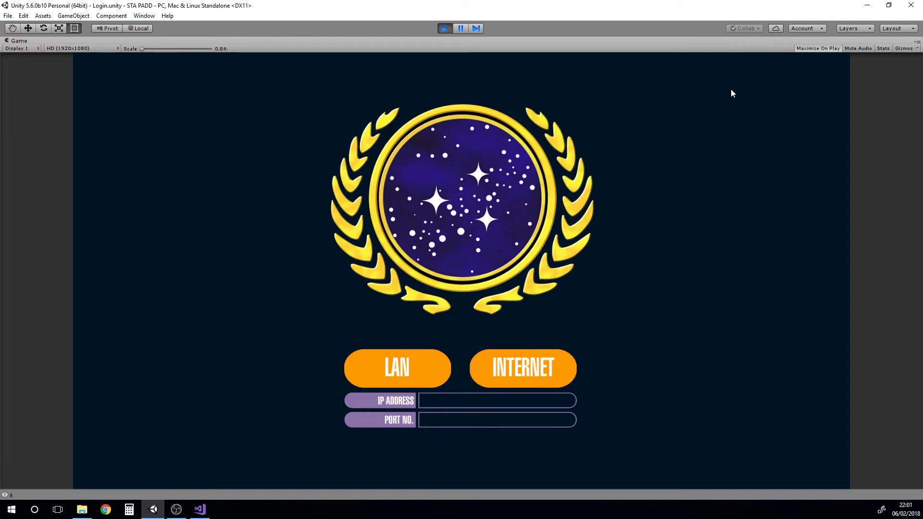
{"action": "left_click", "coordinate": [396, 366]}
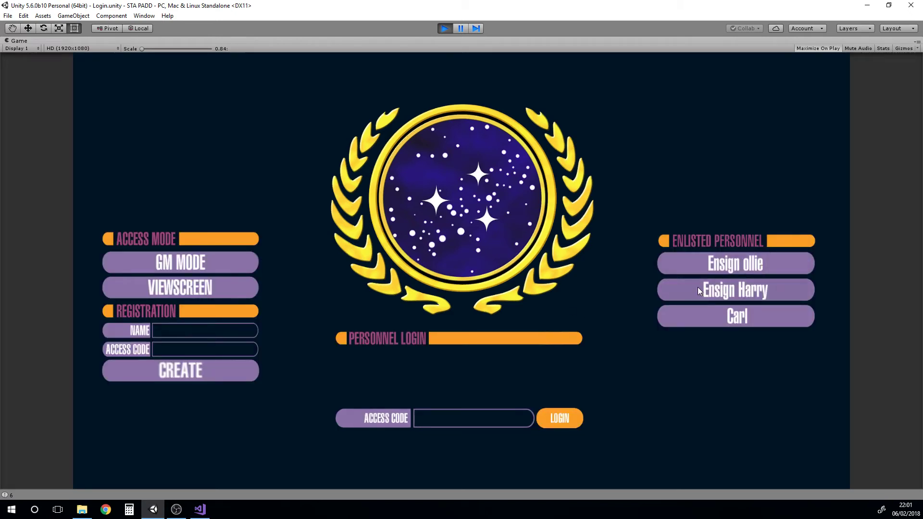
{"action": "left_click", "coordinate": [762, 295]}
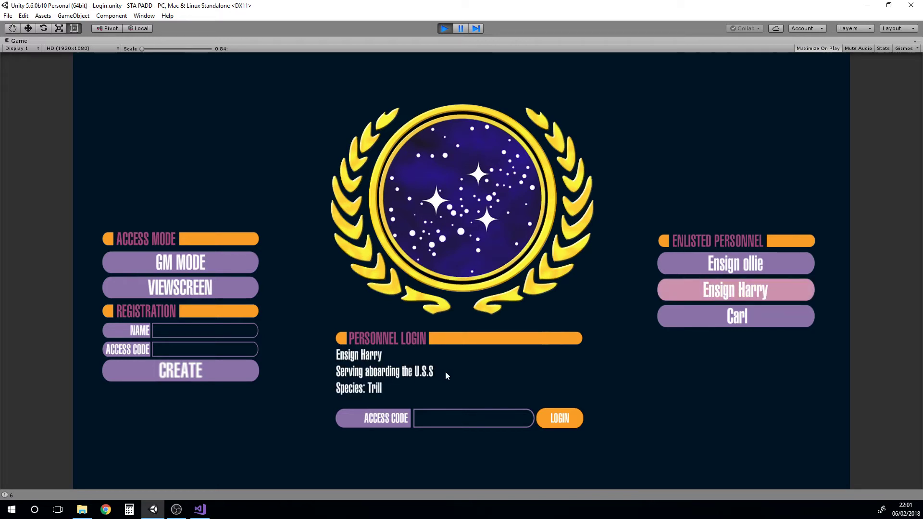
{"action": "left_click", "coordinate": [431, 421]}
{"action": "type", "text": "1234"}
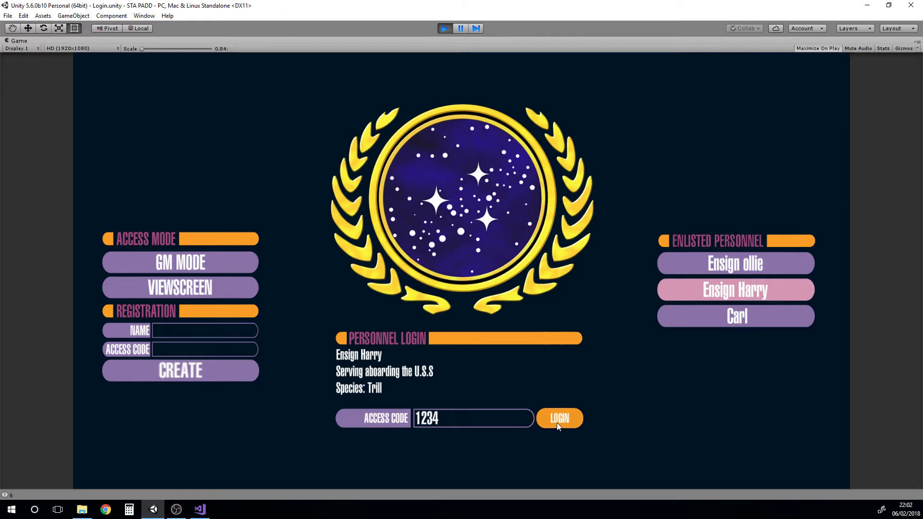
{"action": "left_click", "coordinate": [558, 422]}
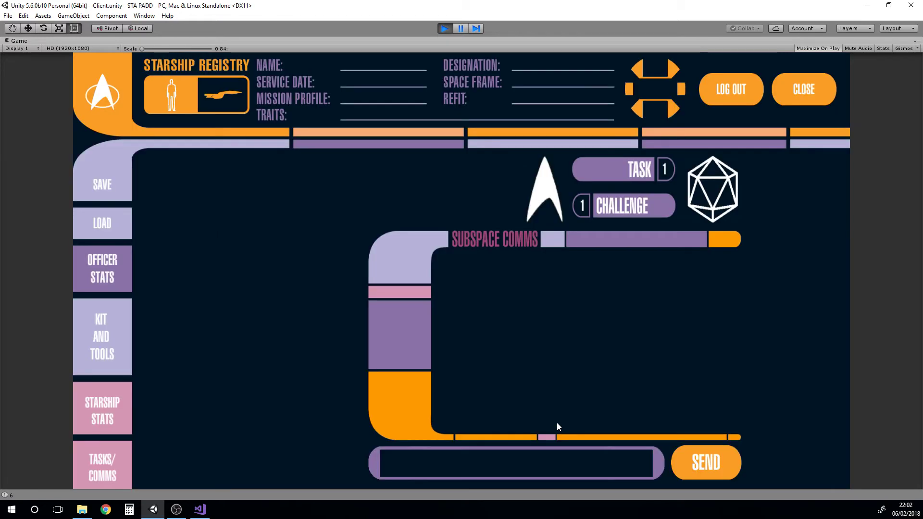
Flip through the officer stats, starship stats and kit and tools pages, returning to officer stats
{"action": "left_click", "coordinate": [103, 264]}
{"action": "left_click", "coordinate": [98, 409]}
{"action": "left_click", "coordinate": [94, 336]}
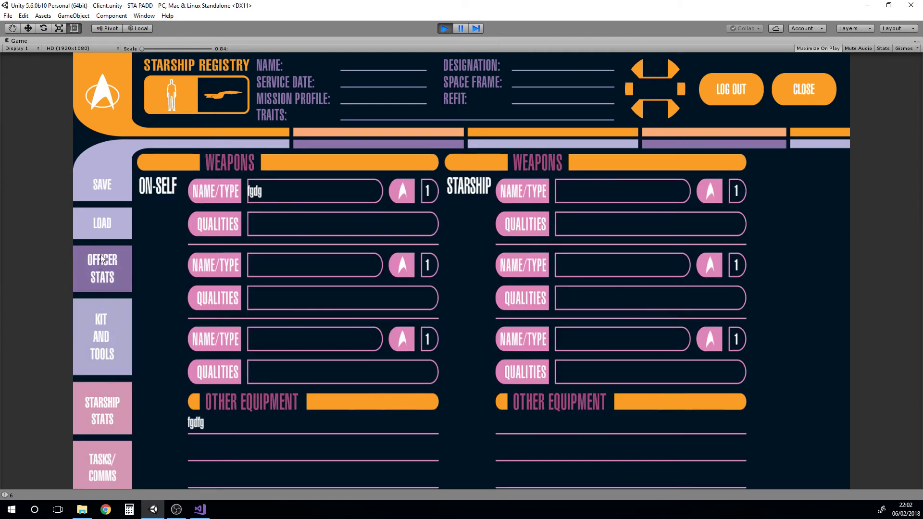
{"action": "left_click", "coordinate": [102, 259]}
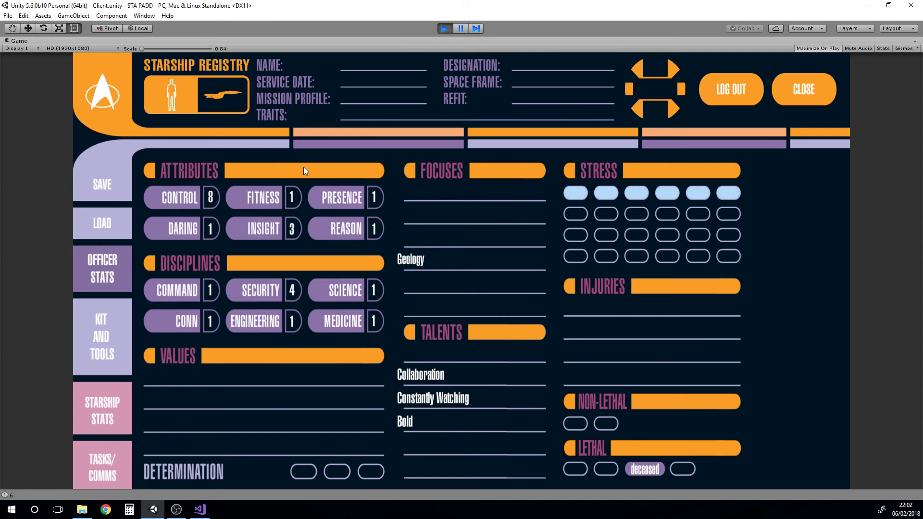
Switch the header to Harry's personnel file, review his kit, starship and comms pages, and end on officer stats
{"action": "left_click", "coordinate": [223, 95]}
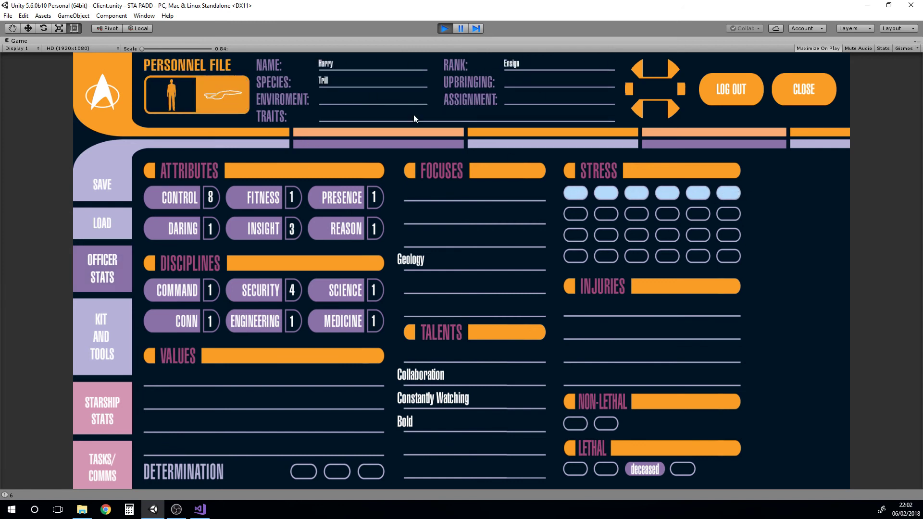
{"action": "left_click", "coordinate": [101, 339]}
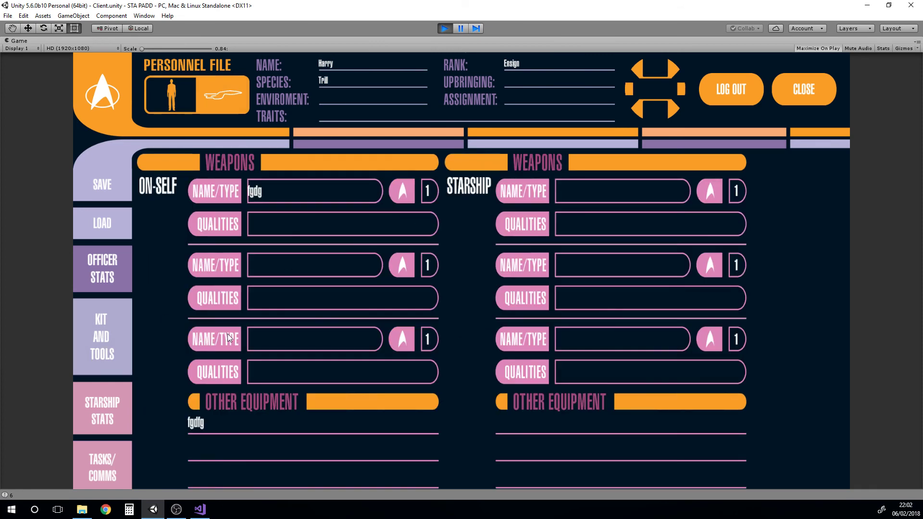
{"action": "left_click", "coordinate": [99, 405]}
{"action": "left_click", "coordinate": [106, 466]}
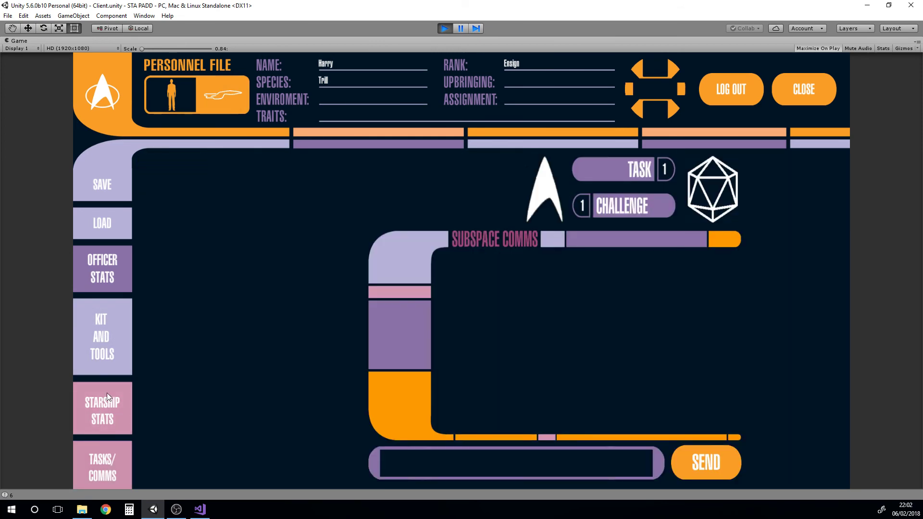
{"action": "left_click", "coordinate": [102, 337]}
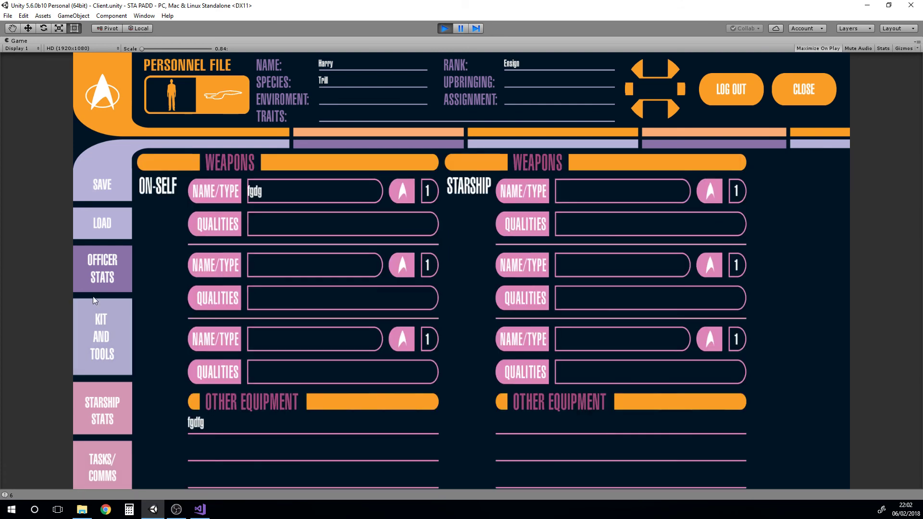
{"action": "left_click", "coordinate": [102, 264]}
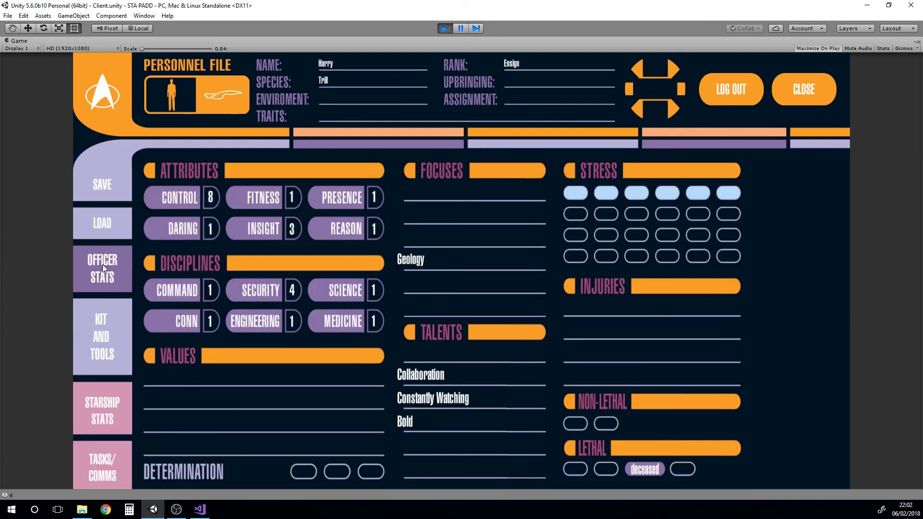